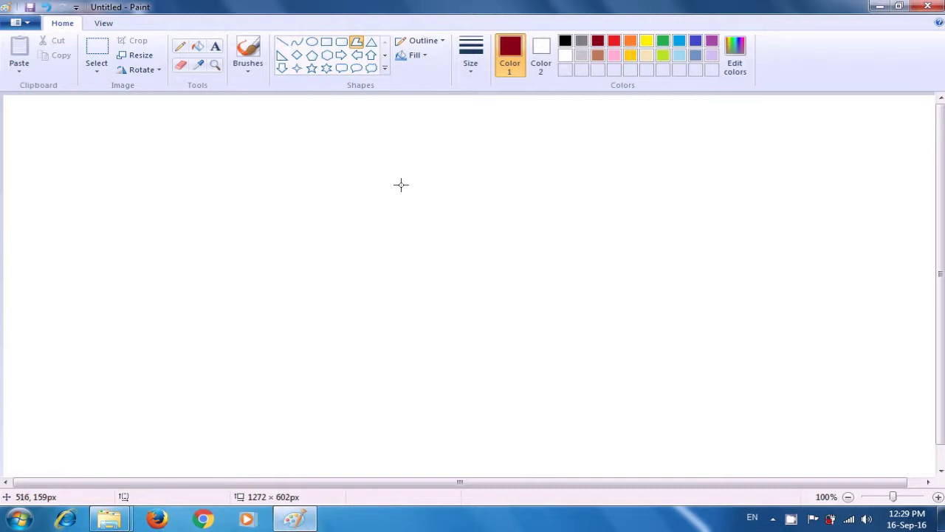
Draw a small rounded black polygon about 25 × 25 px near the canvas's upper middle as the butterfly's head
left_click(565, 42)
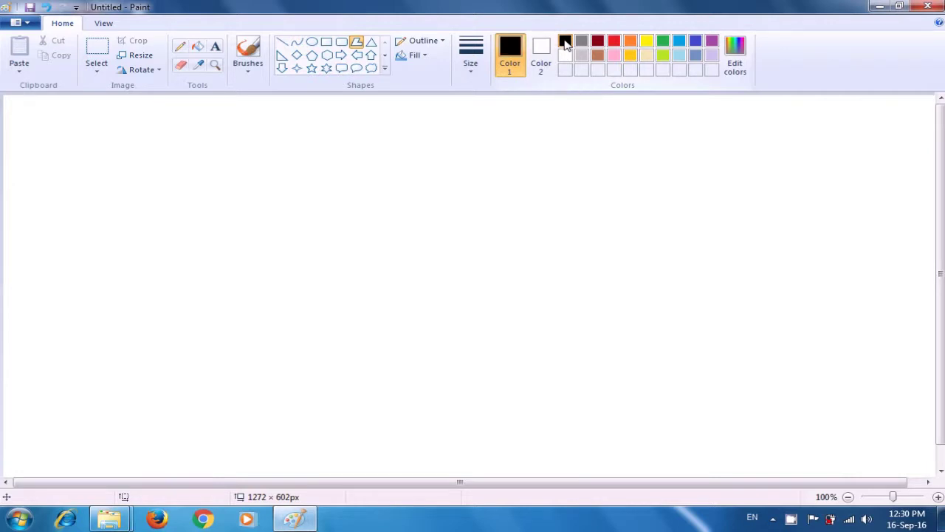
left_click(375, 204)
mouse_move(375, 204)
left_mouse_down()
mouse_move(392, 202)
mouse_move(388, 214)
mouse_move(373, 206)
left_mouse_up()
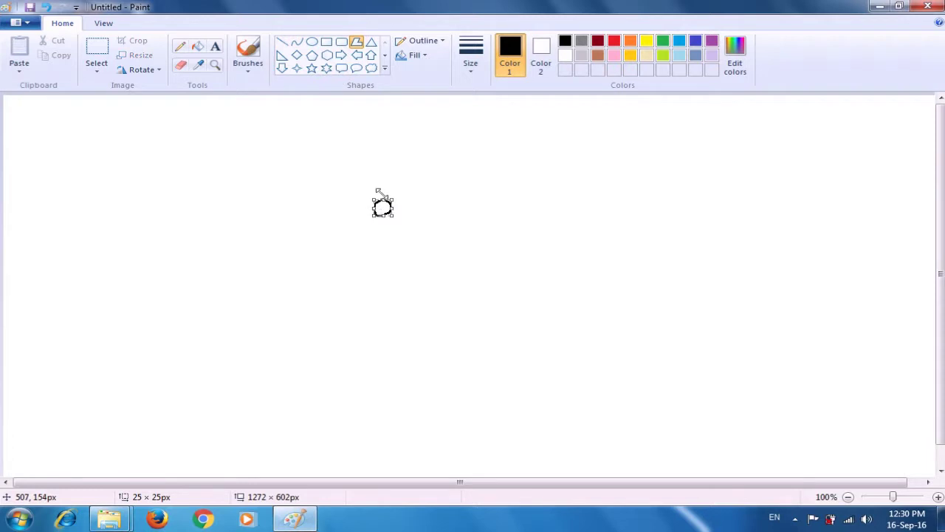
left_click(405, 180)
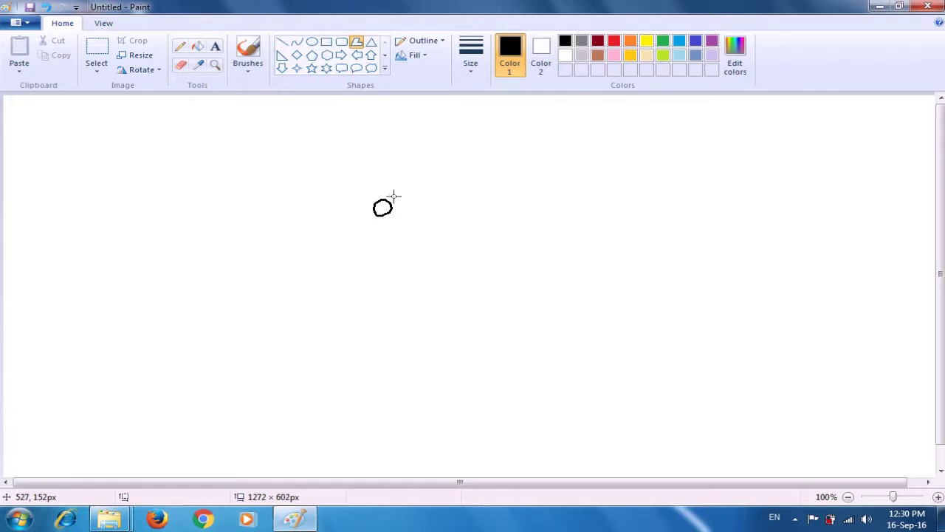
Add two black antennae of about 45 px each way, slanting outward from the upper right and upper left of the head
mouse_move(392, 198)
left_mouse_down()
mouse_move(417, 181)
mouse_move(420, 165)
left_mouse_up()
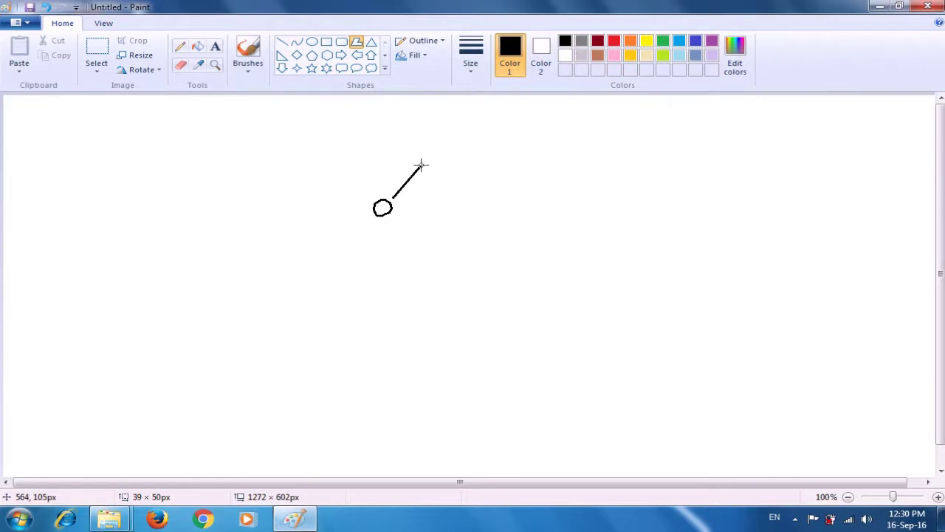
left_click_drag(421, 165, 421, 165)
left_click(461, 164)
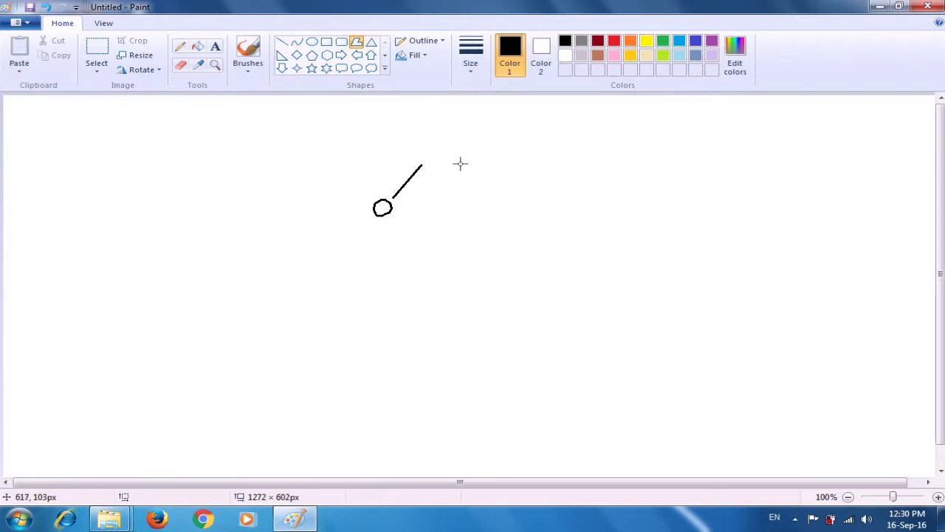
left_click_drag(372, 198, 341, 169)
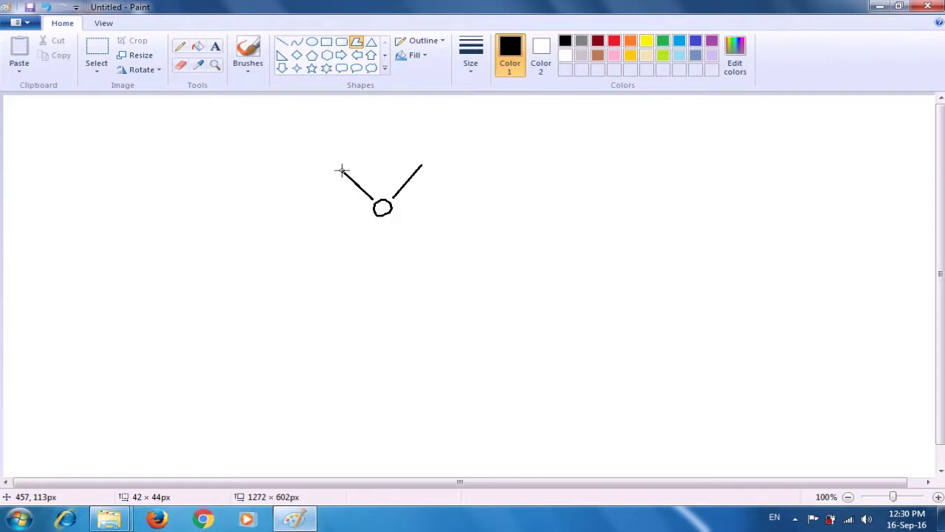
left_click_drag(341, 169, 340, 169)
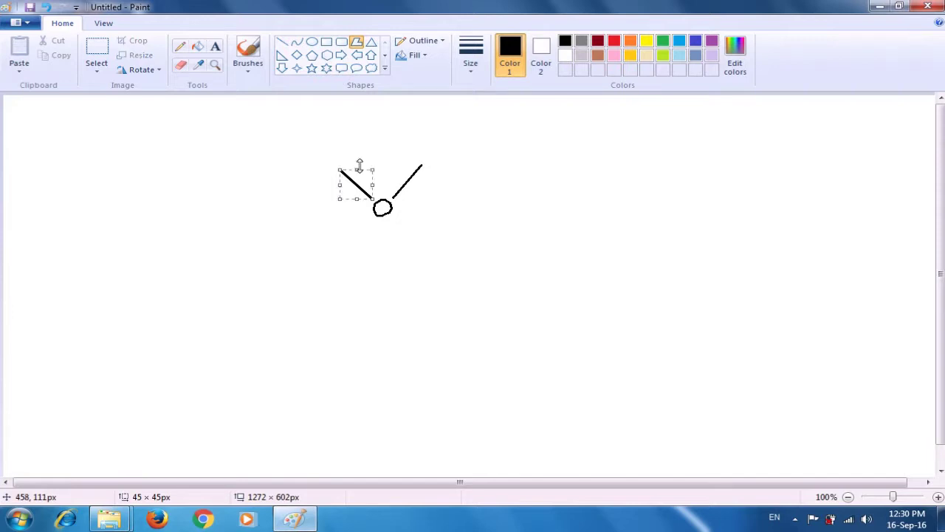
left_click(508, 157)
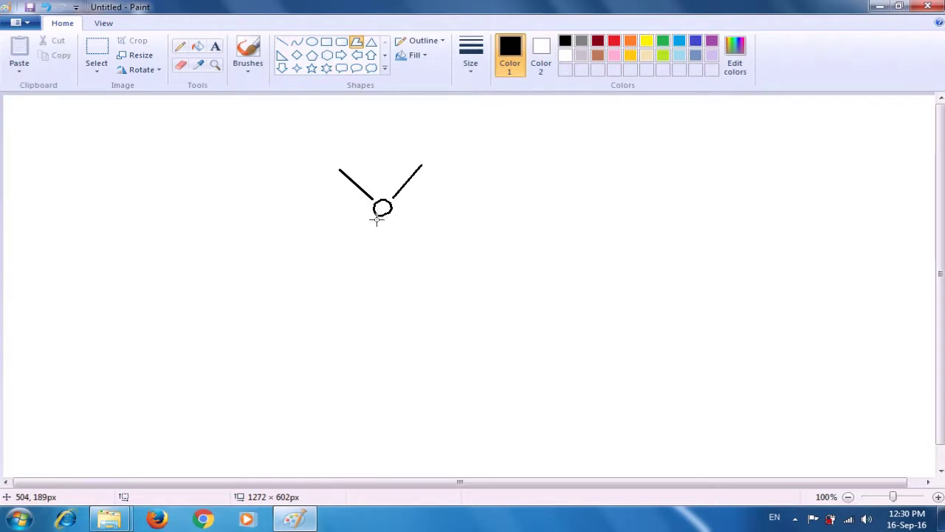
Draw the butterfly's body as a narrow black four-sided polygon about 19 × 81 px, tapering downward just below the head
left_click_drag(375, 218, 388, 220)
left_click(382, 272)
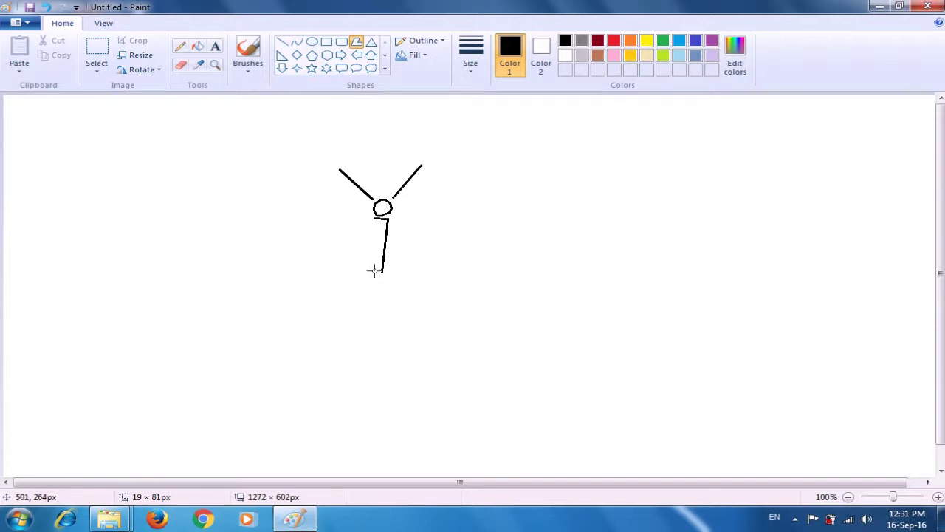
left_click(374, 218)
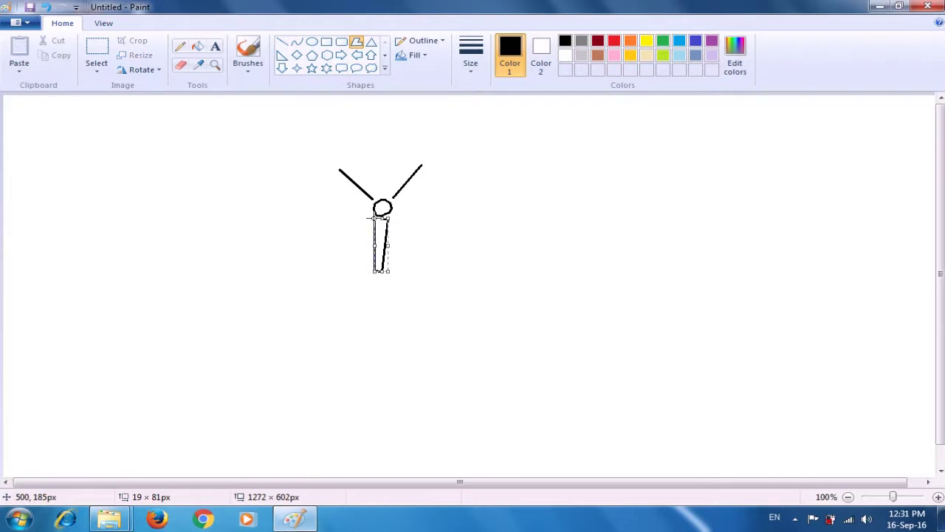
left_click(441, 212)
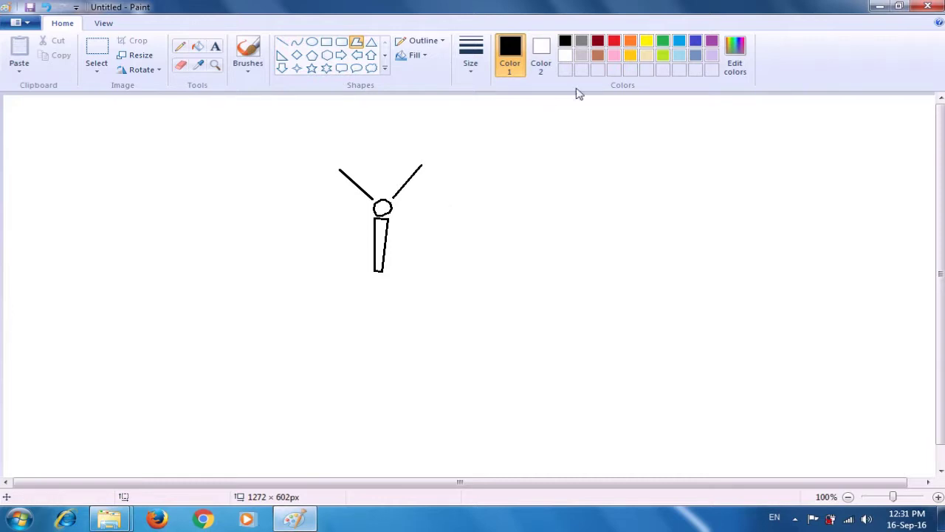
Draw the upper right wing as a gold four-sided polygon about 106 × 59 px, starting beside the head
left_click(630, 57)
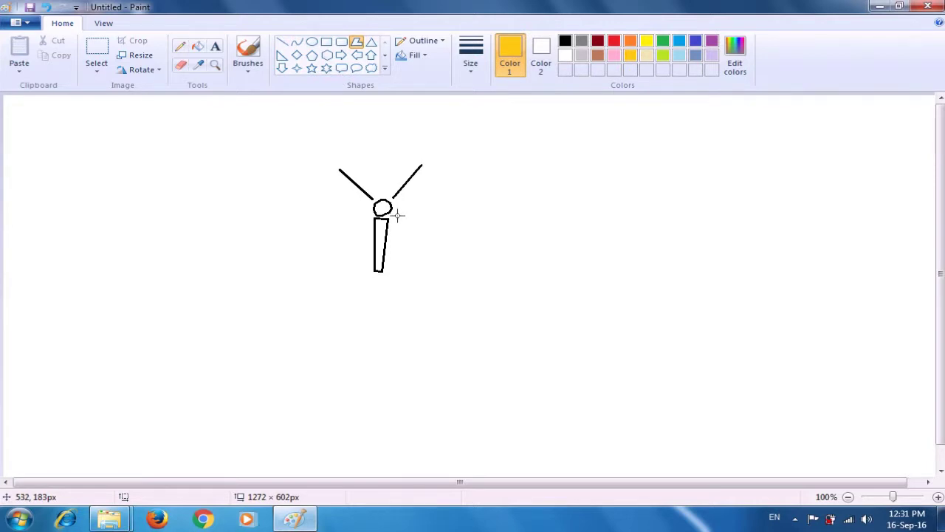
left_click_drag(397, 214, 425, 204)
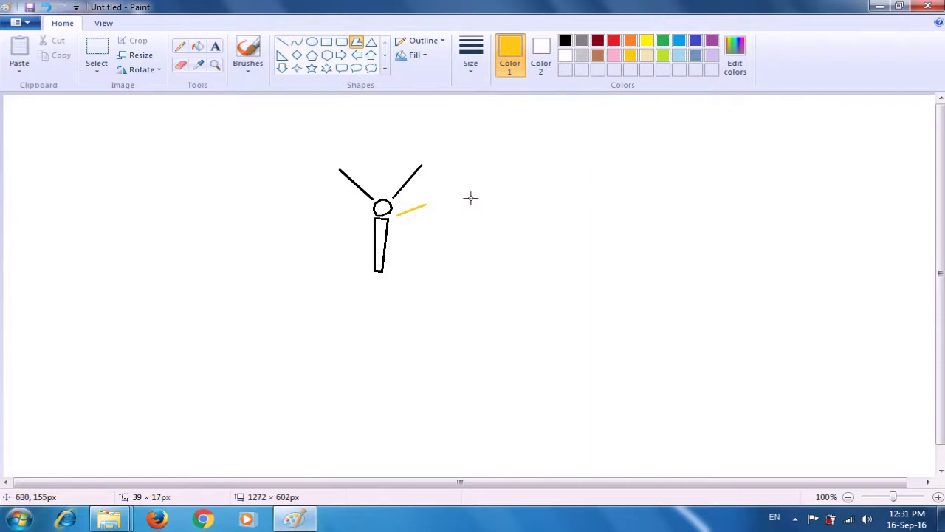
left_click(475, 198)
left_click(455, 236)
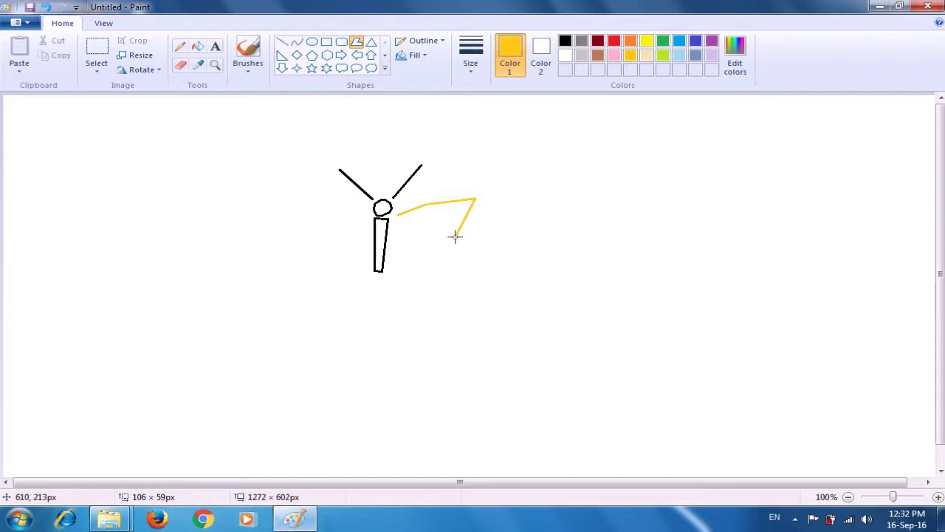
left_click(400, 213)
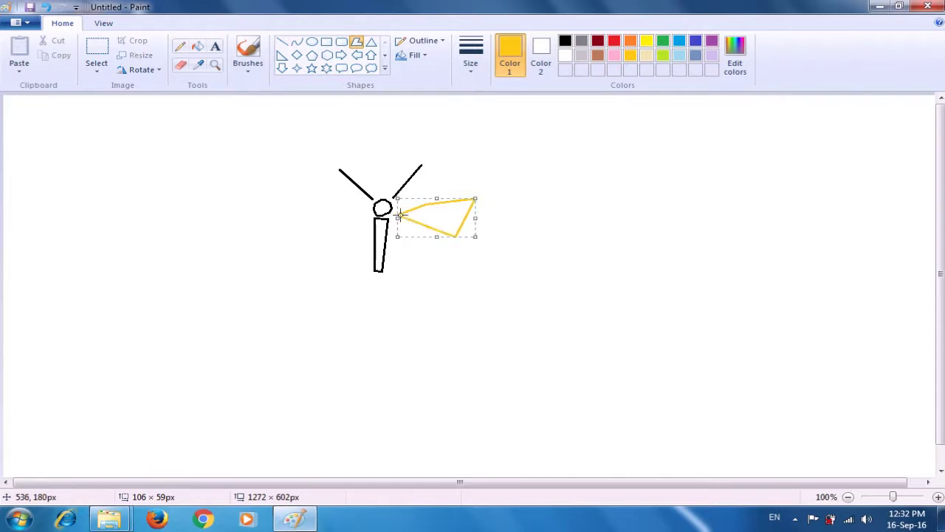
left_click(449, 175)
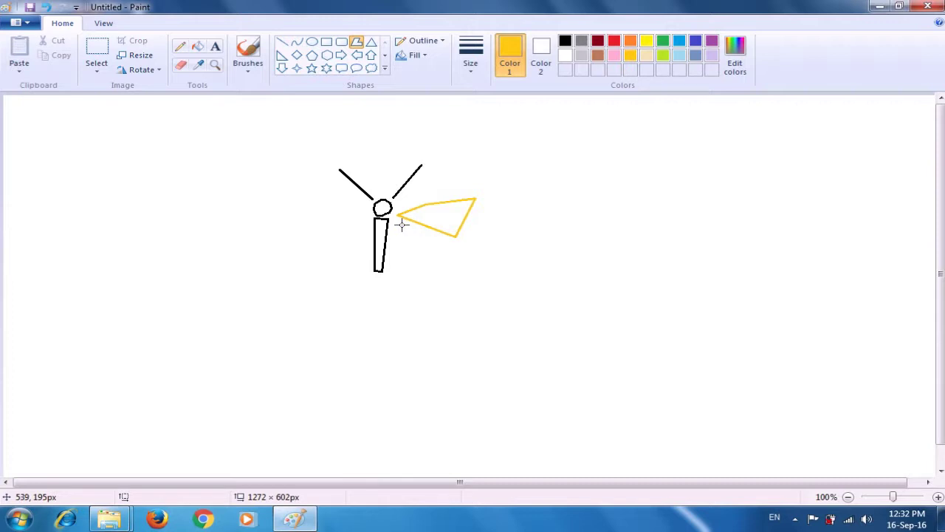
Draw the lower right wing as a gold five-sided polygon about 81 × 91 px, directly beneath the upper right wing
left_click_drag(398, 219, 454, 242)
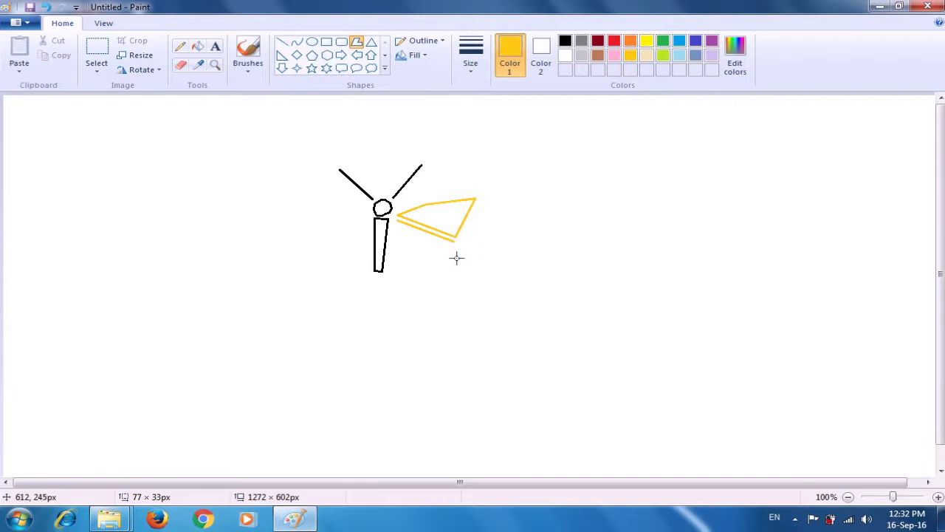
left_click(457, 258)
left_click(437, 276)
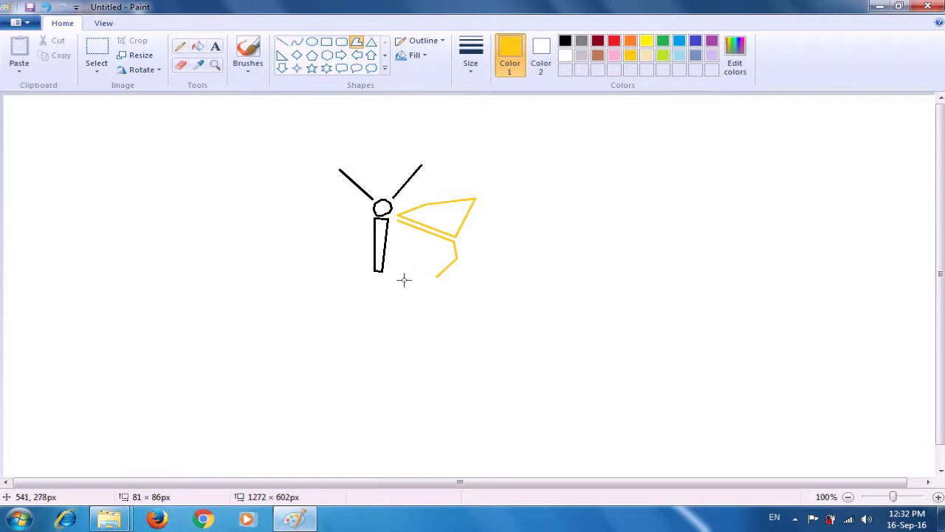
double_click(404, 279)
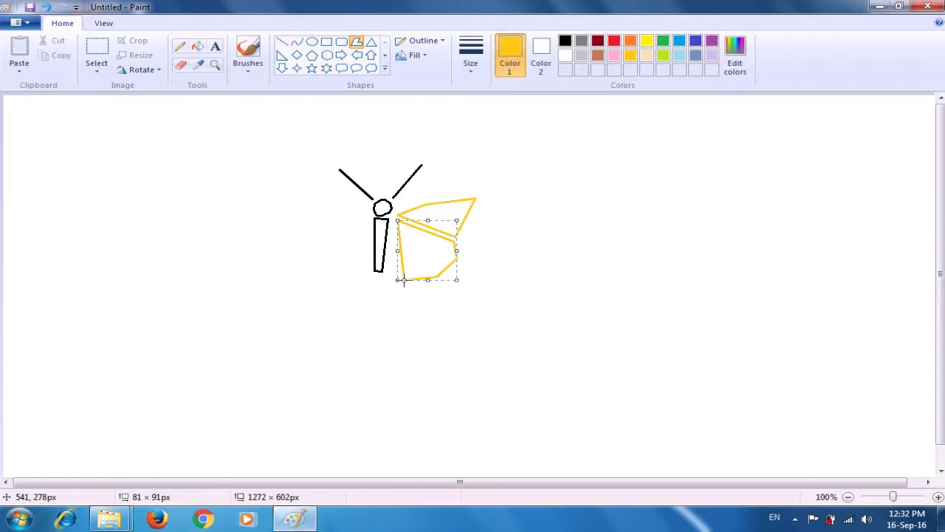
left_click(556, 256)
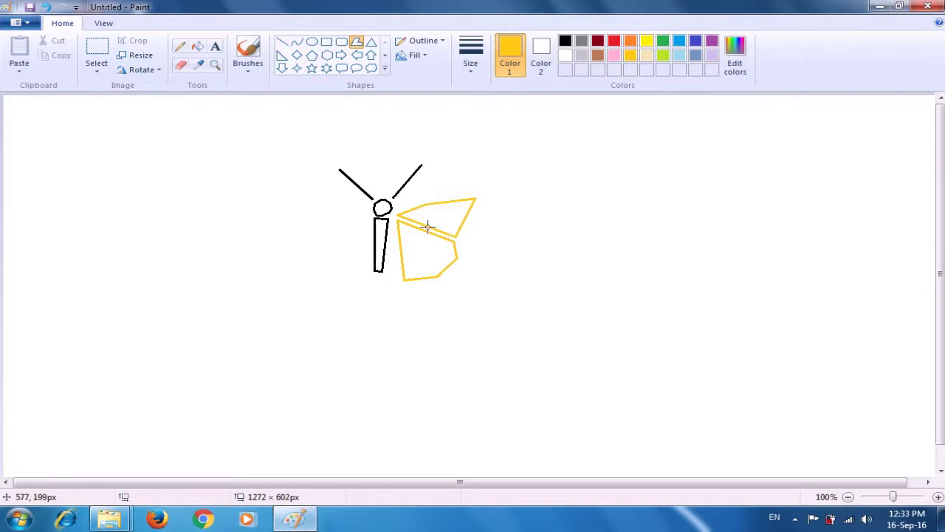
Draw the upper left wing as a gold four-sided polygon about 111 × 55 px, extending outward from beside the head
left_click(364, 214)
left_click_drag(364, 215, 334, 207)
left_click(283, 219)
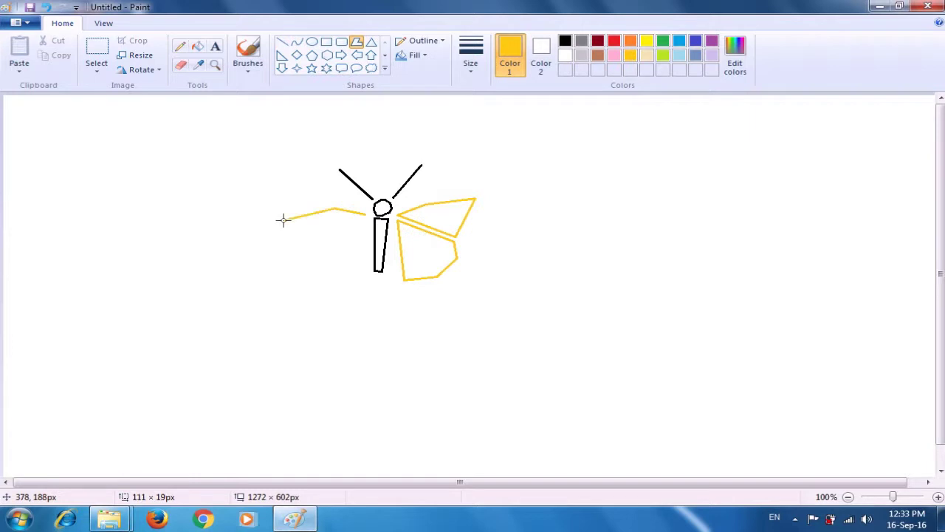
left_click(321, 244)
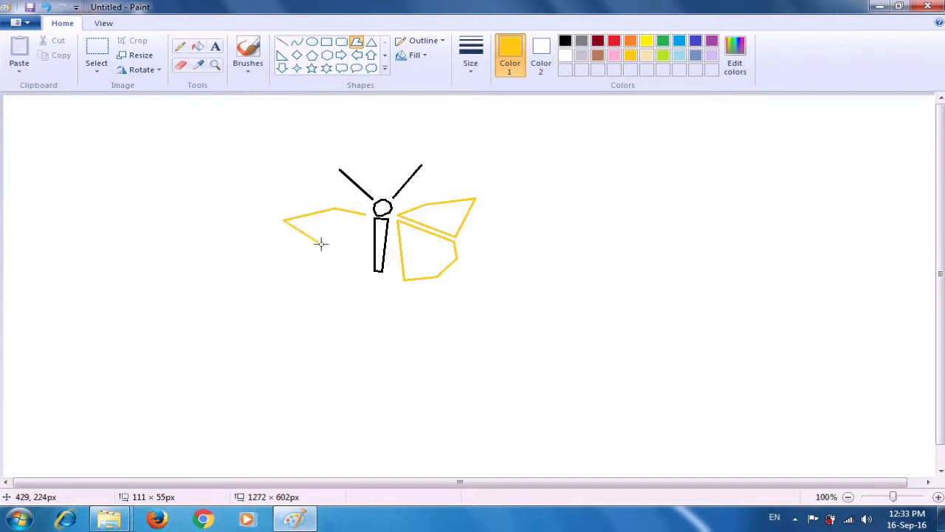
double_click(364, 216)
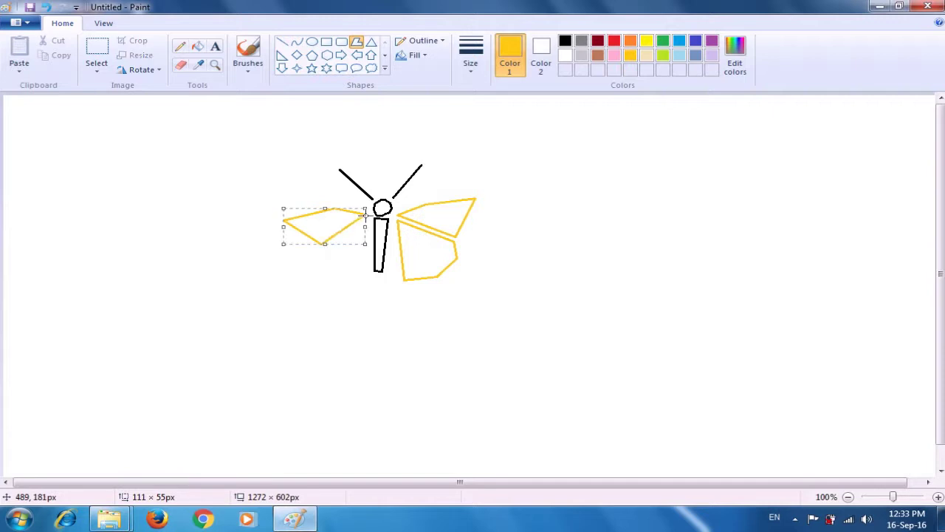
left_click(453, 175)
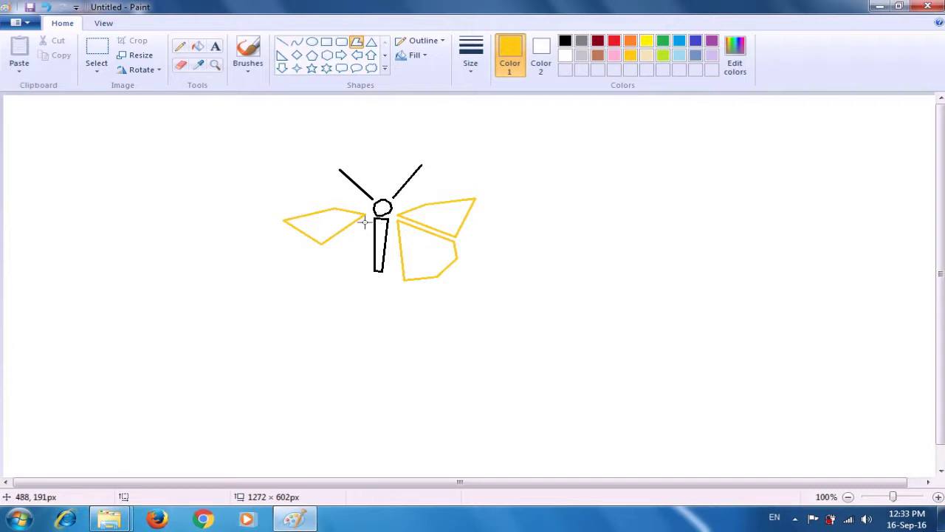
Draw the lower left wing as a gold five-sided polygon about 72 × 93 px, directly beneath the upper left wing
left_click_drag(364, 219, 325, 249)
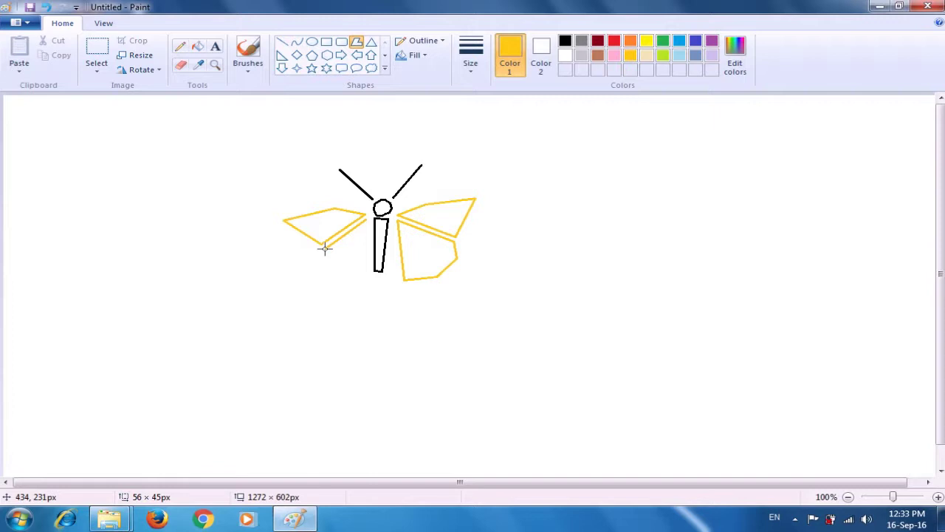
left_click_drag(325, 249, 325, 249)
left_click(313, 267)
left_click(331, 281)
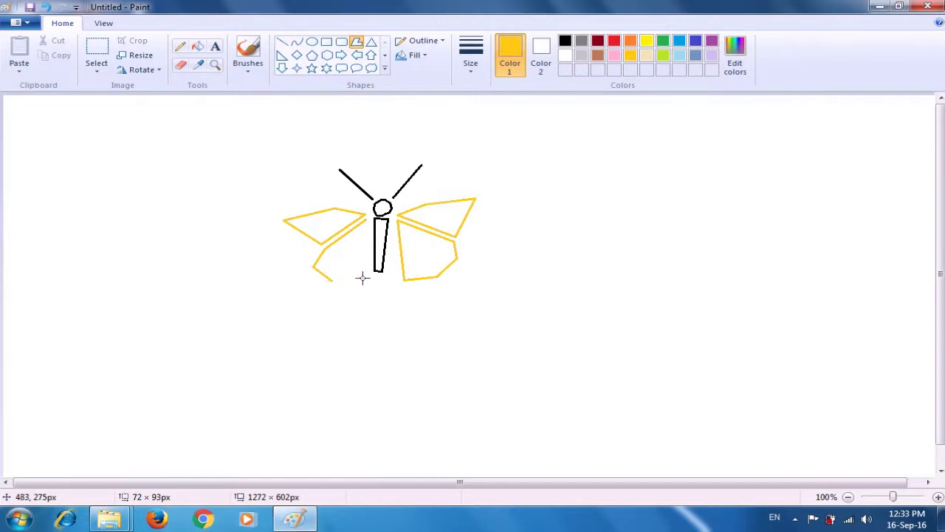
left_click(363, 278)
left_click(368, 219)
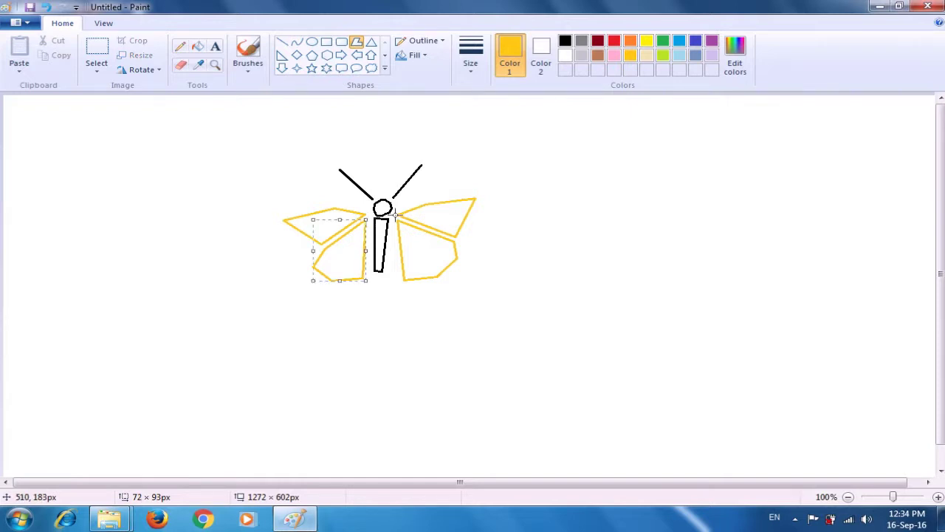
left_click(508, 185)
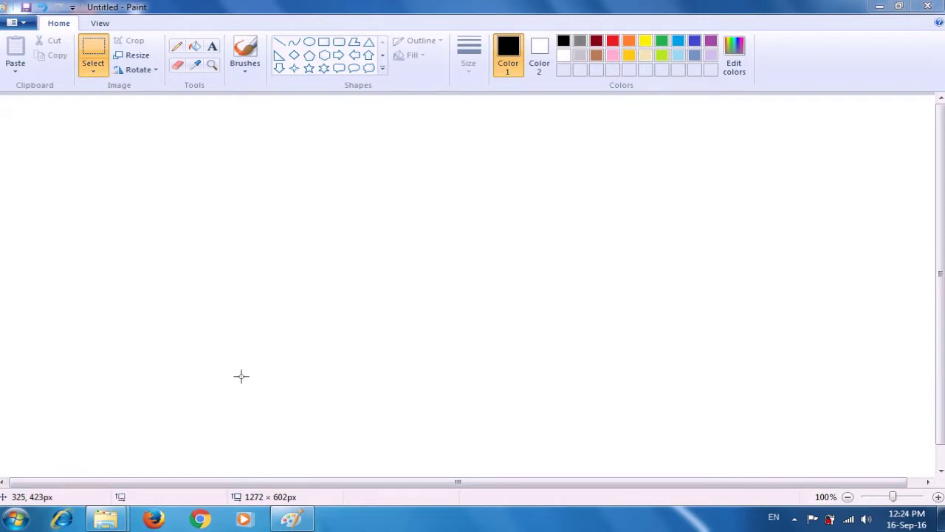
Draw a block letter H as a black twelve-sided polygon about 163 × 254 px on the blank canvas, leaving its interior unfilled
left_click(353, 45)
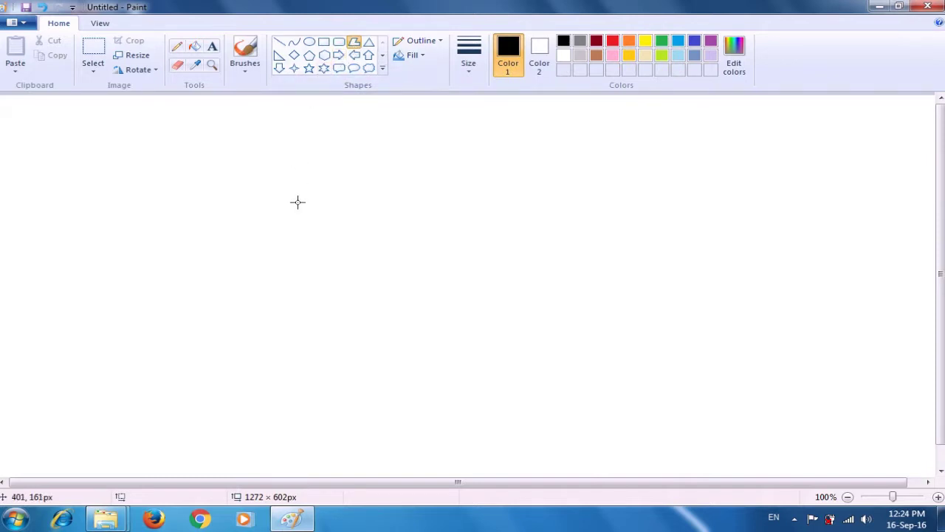
left_click_drag(297, 201, 299, 367)
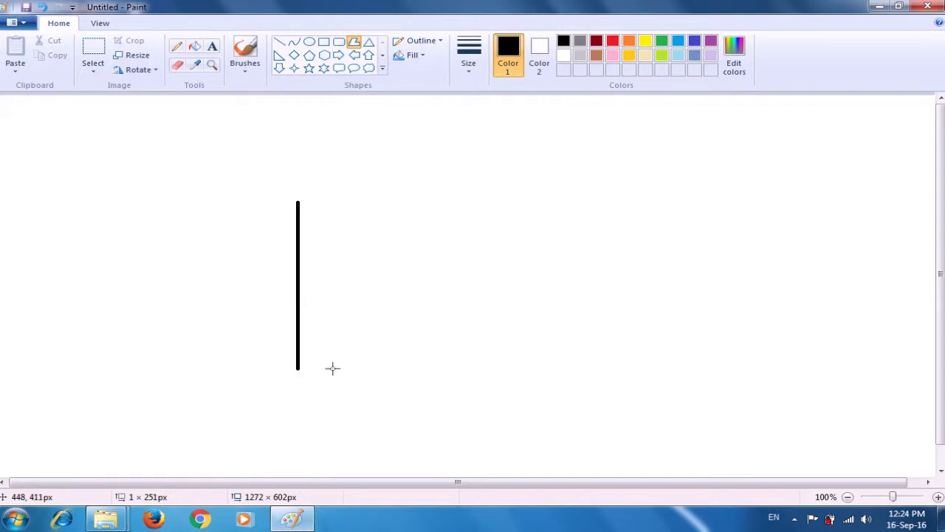
left_click(332, 368)
left_click(334, 289)
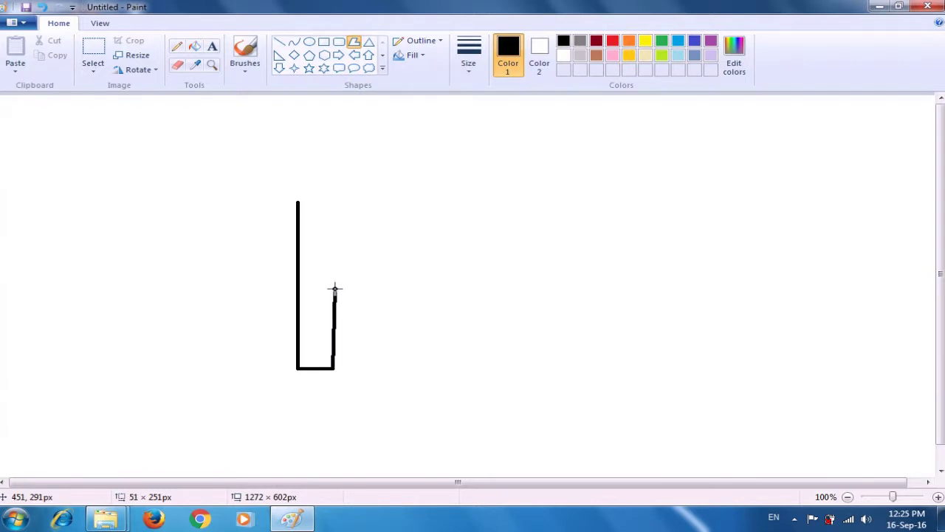
left_click(376, 288)
left_click(375, 365)
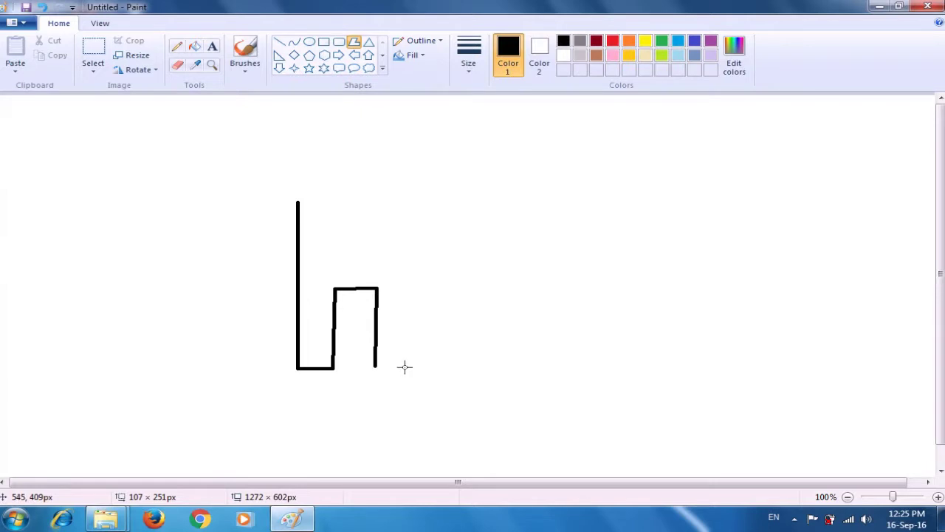
left_click(405, 365)
left_click(418, 200)
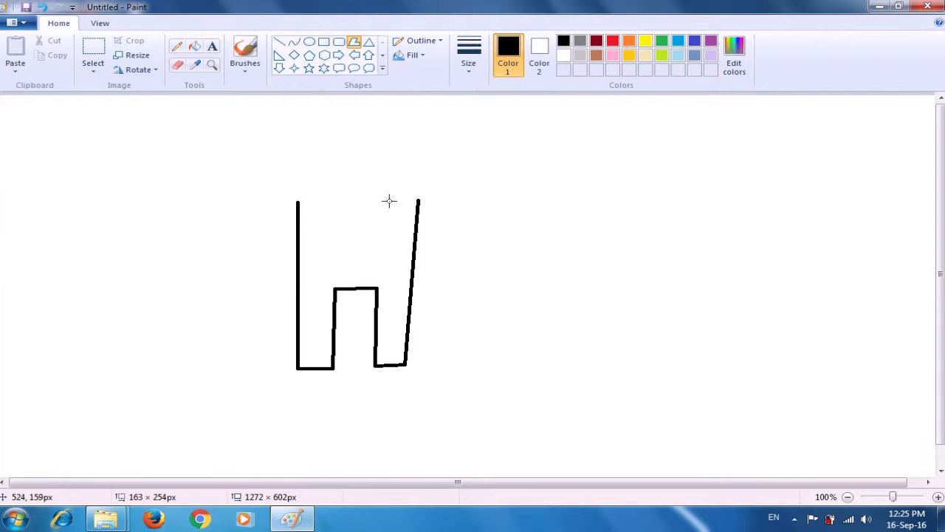
left_click(389, 201)
left_click(378, 269)
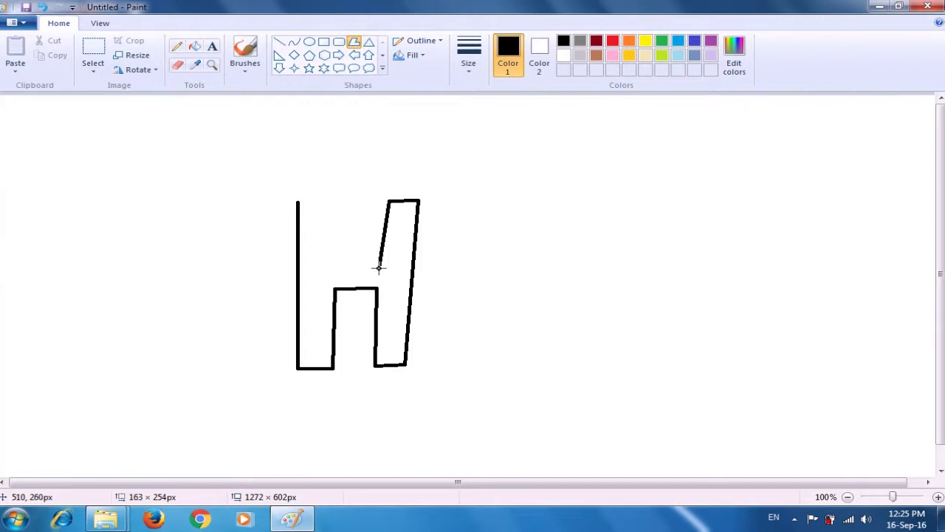
left_click(330, 267)
left_click(327, 201)
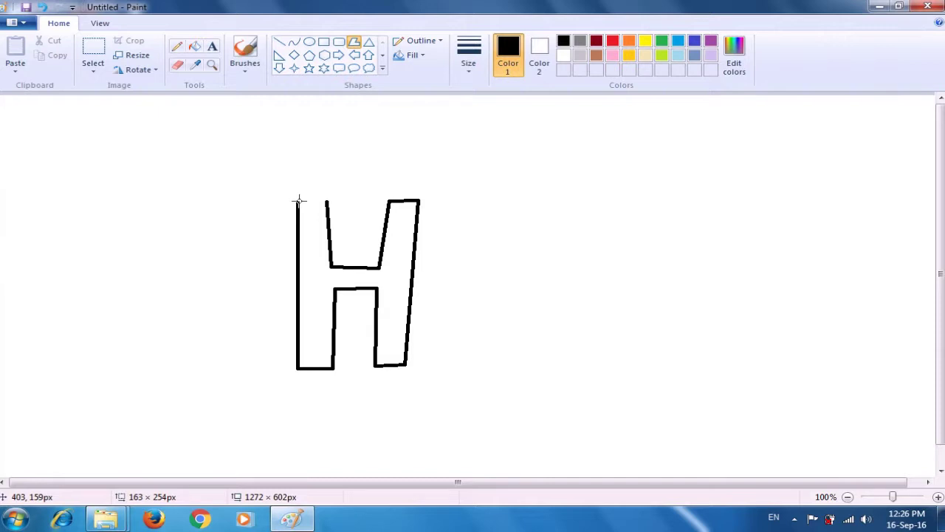
left_click(299, 200)
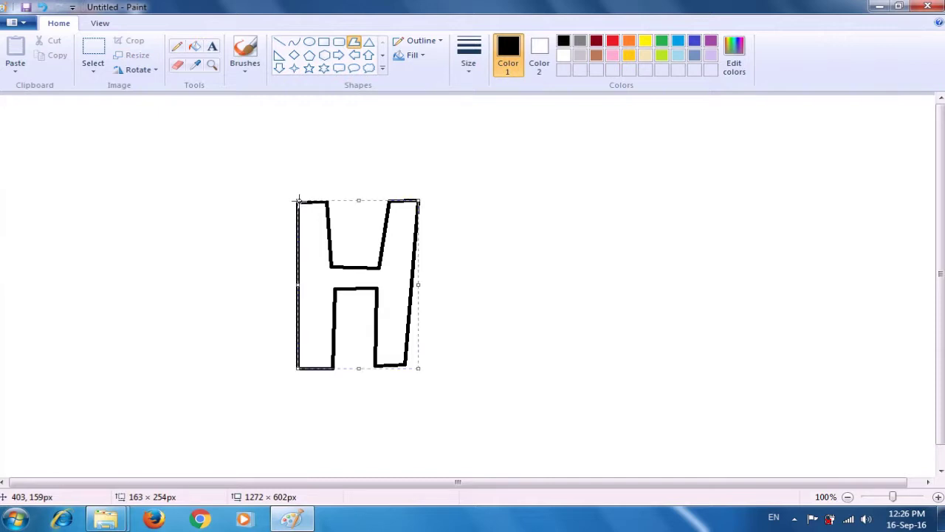
left_click(484, 184)
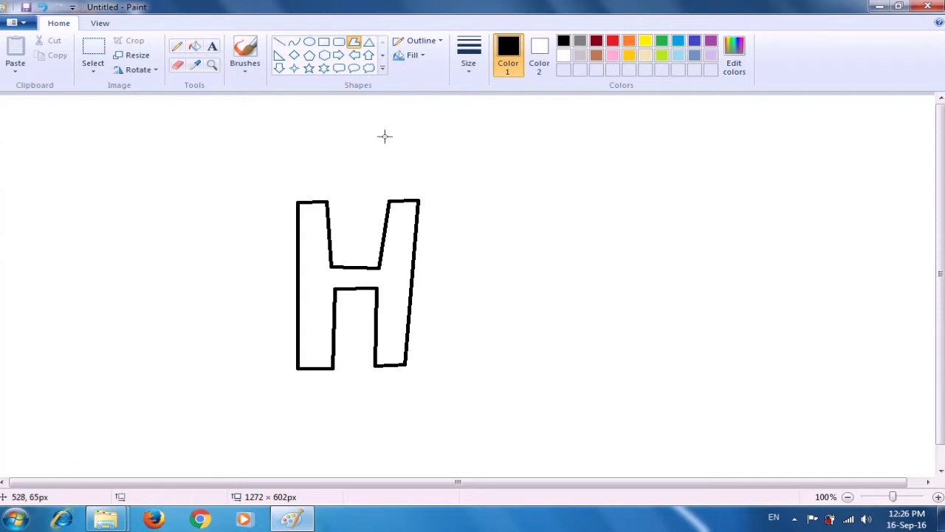
Fill the inside of the block letter H with dark red
left_click(195, 47)
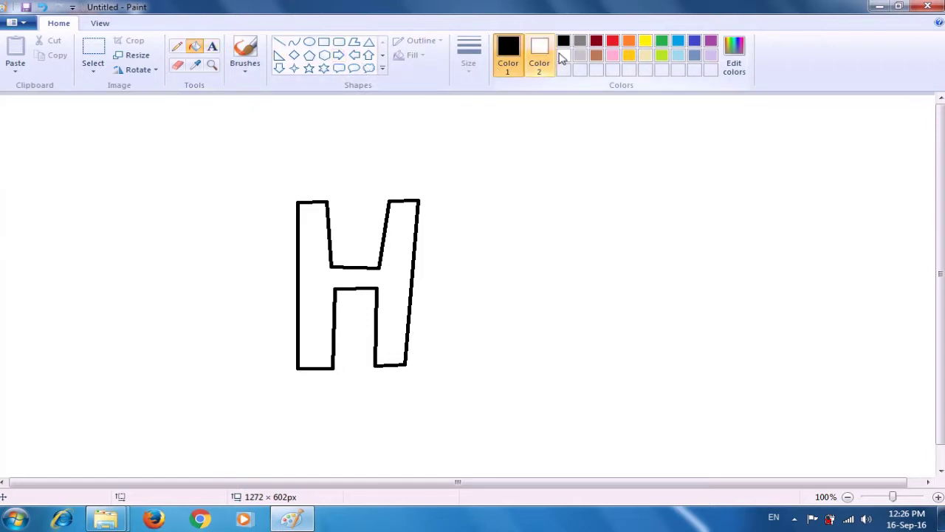
left_click(595, 42)
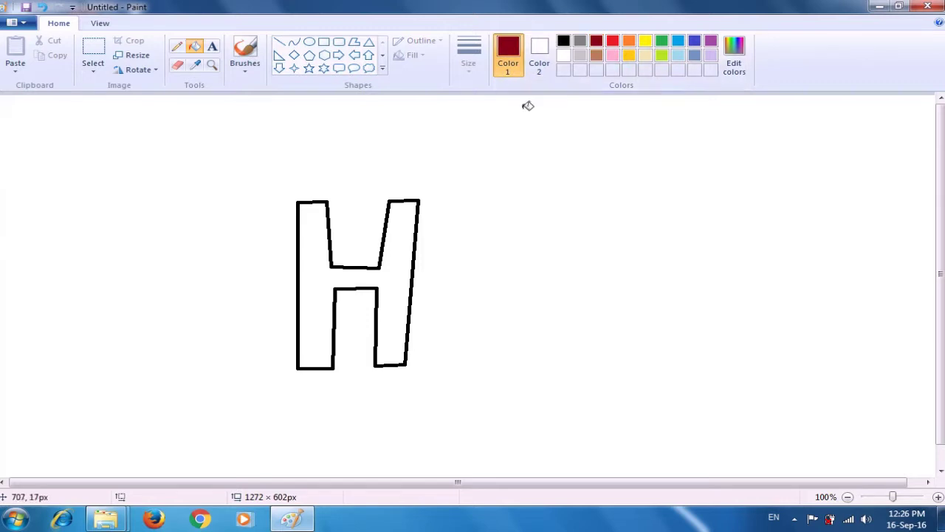
left_click(405, 239)
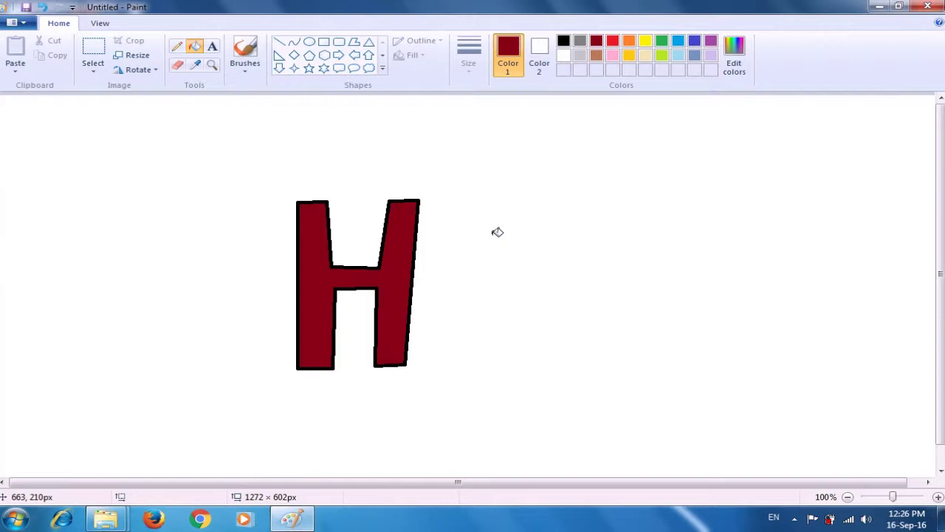
left_click(794, 520)
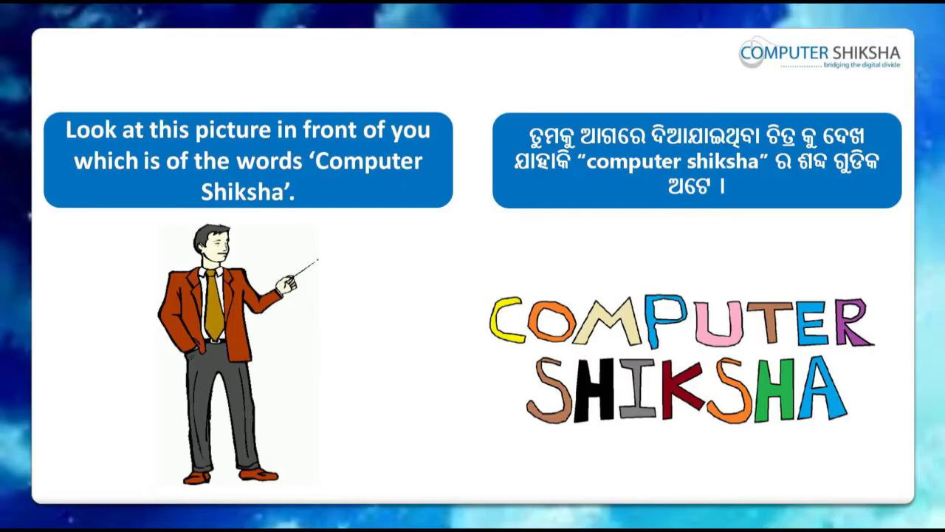